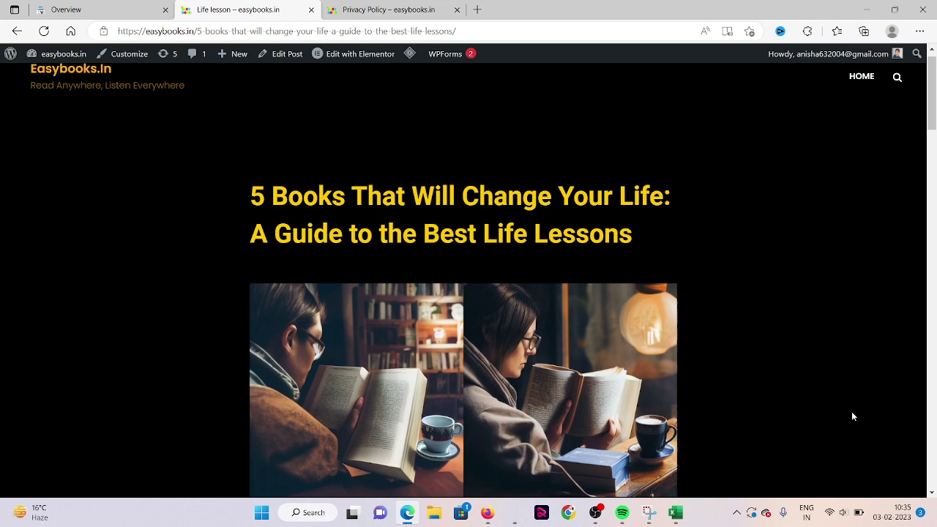
# - Inspect the pasted 5 Books life-lessons post URL in Search Console's URL inspection
pyautogui.click(475, 30)
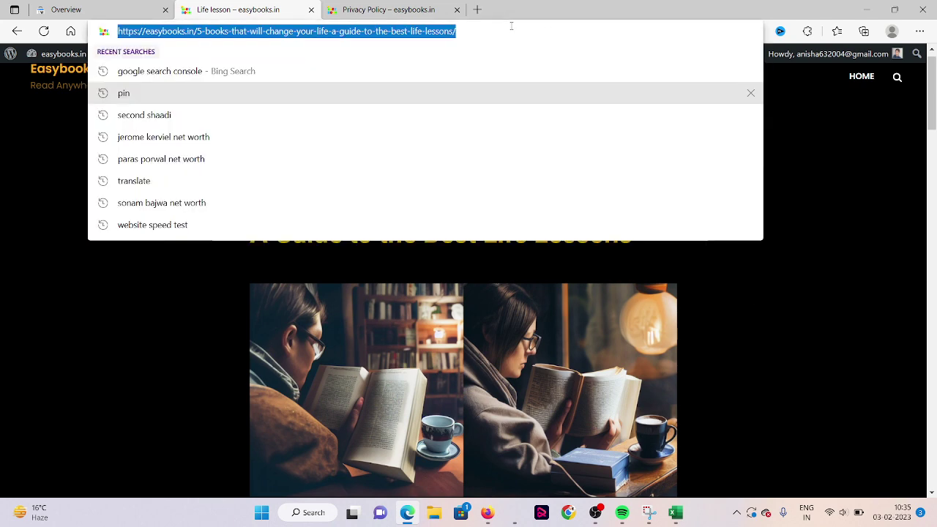
pyautogui.click(120, 9)
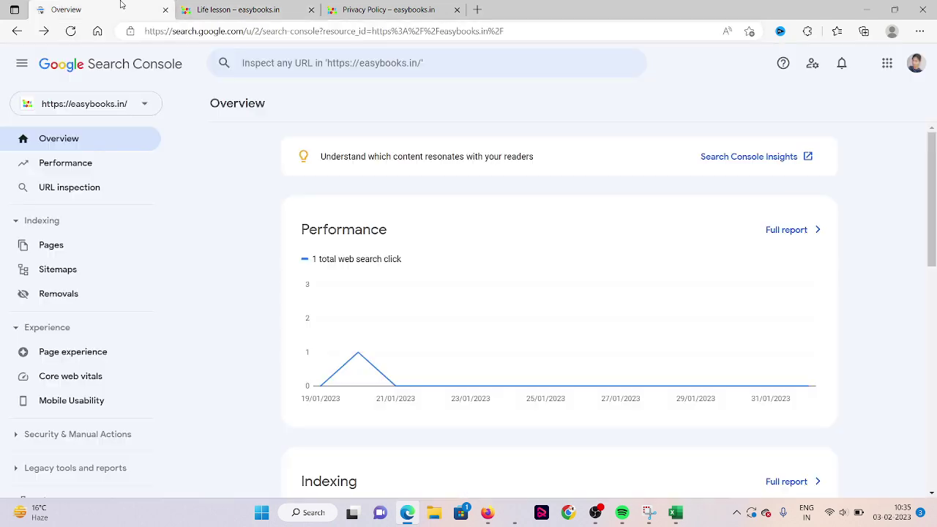
pyautogui.click(334, 66)
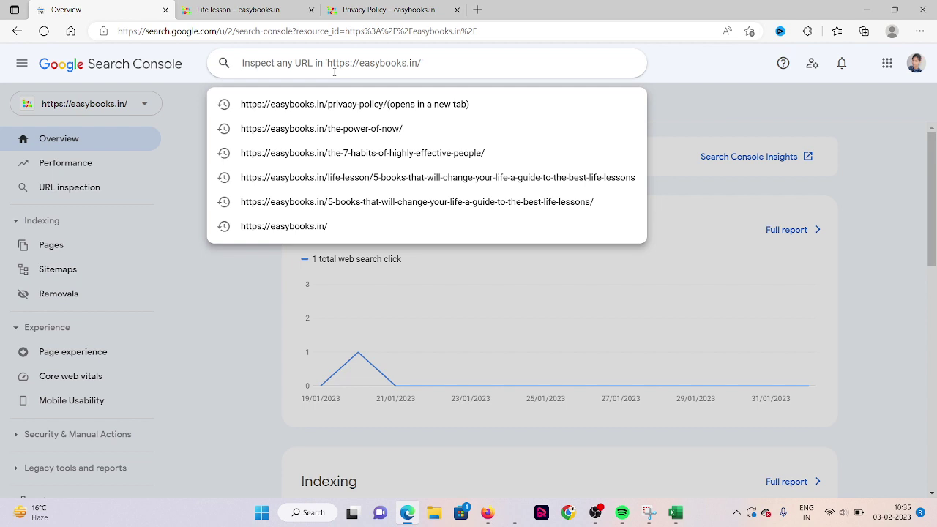
pyautogui.hotkey('ctrl', 'v')
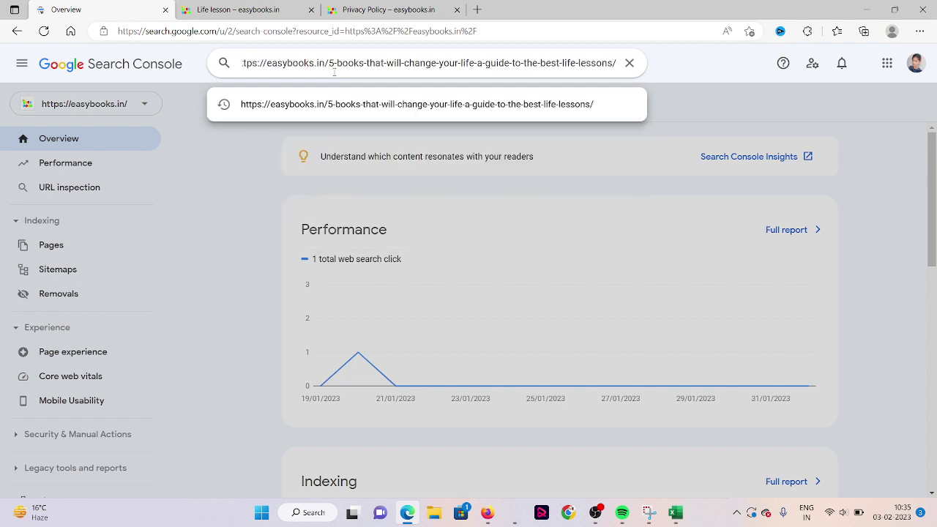
pyautogui.press('Return')
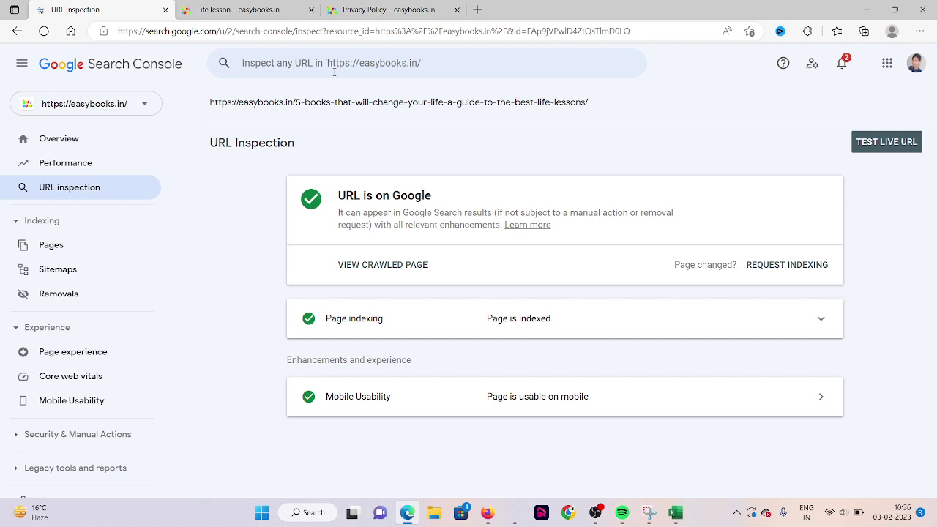
# - Copy the privacy-policy page address from its tab and inspect it in Search Console
pyautogui.click(401, 5)
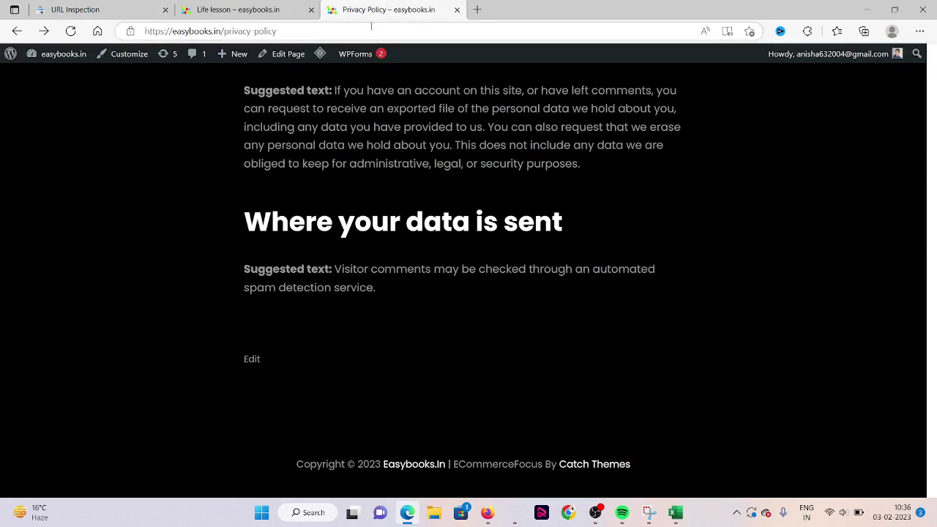
pyautogui.click(371, 26)
pyautogui.click(87, 9)
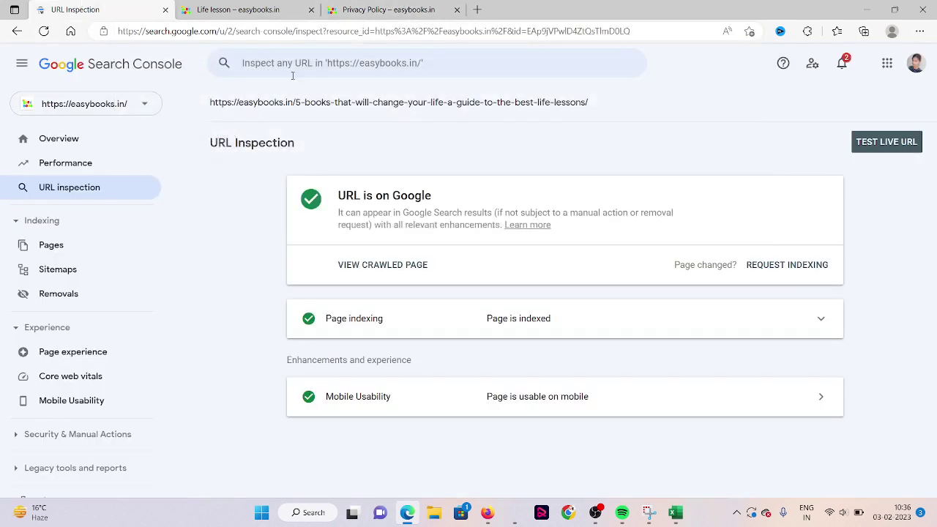
pyautogui.click(320, 63)
pyautogui.write('https://easybooks.in/privacy-policy')
pyautogui.press('Return')
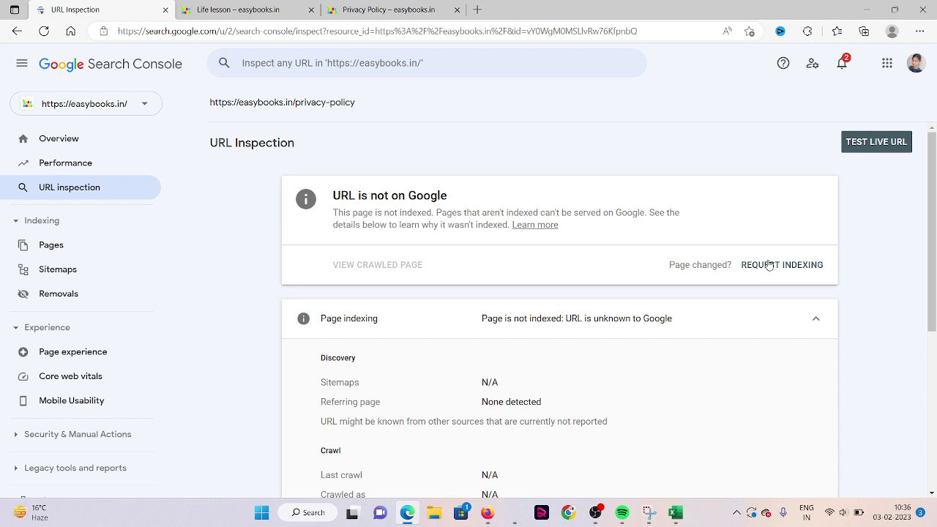
# - Request indexing for the privacy-policy URL and view the live test's 404 error
pyautogui.click(768, 265)
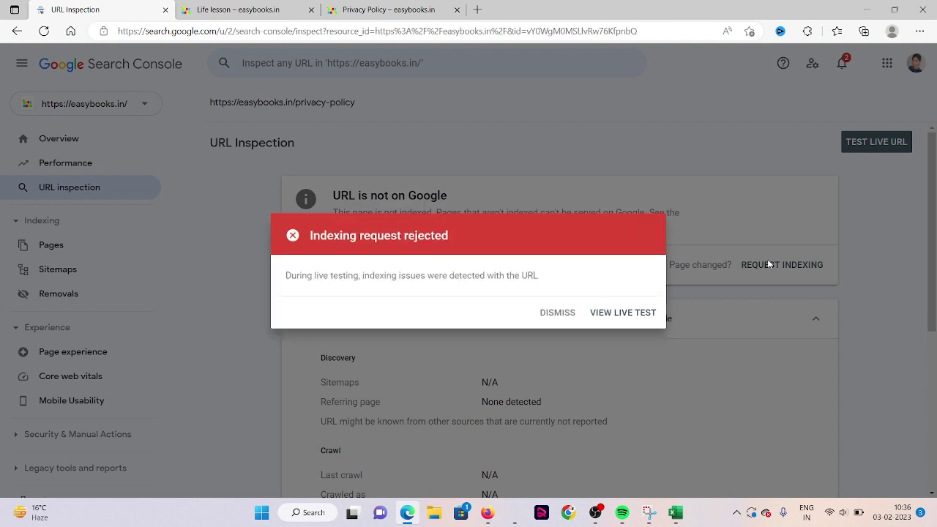
pyautogui.click(626, 313)
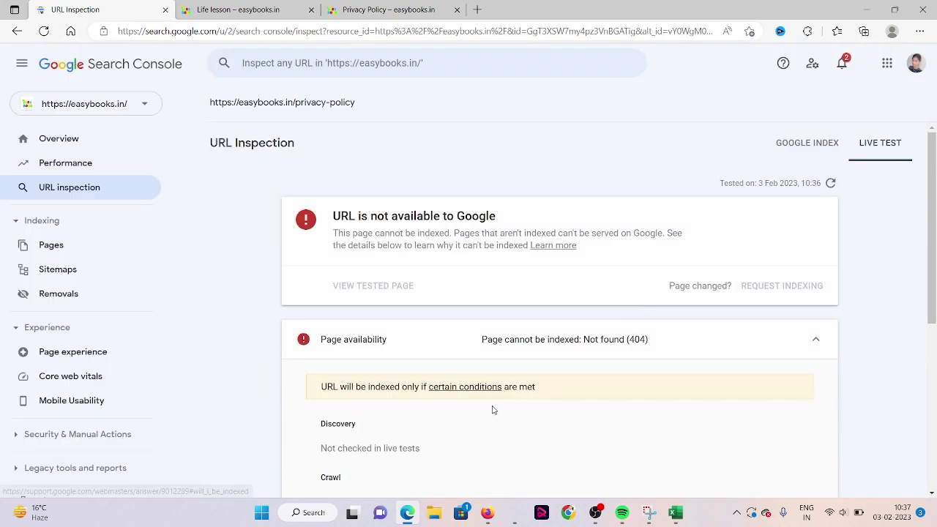
pyautogui.scroll(-3, 492, 405)
# - Publish the Privacy Policy page from its WordPress editor and close the publish summary
pyautogui.click(392, 7)
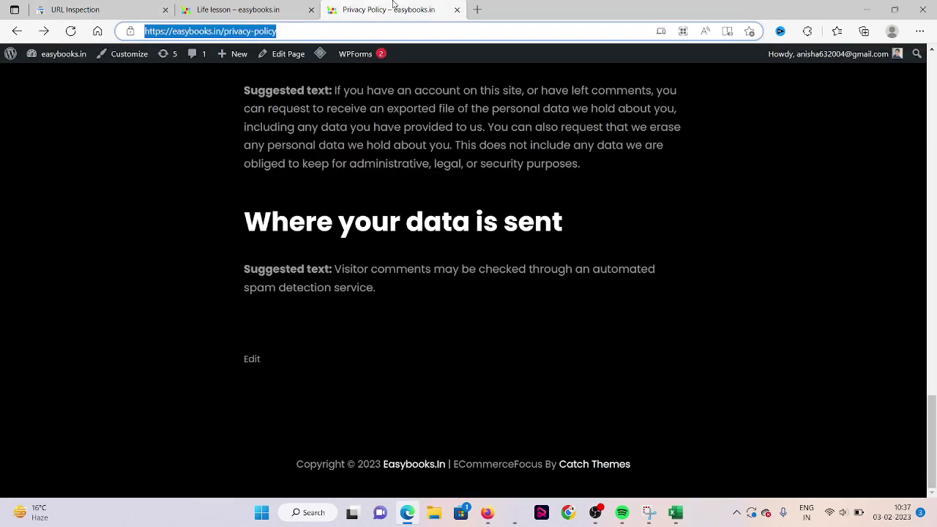
pyautogui.click(286, 54)
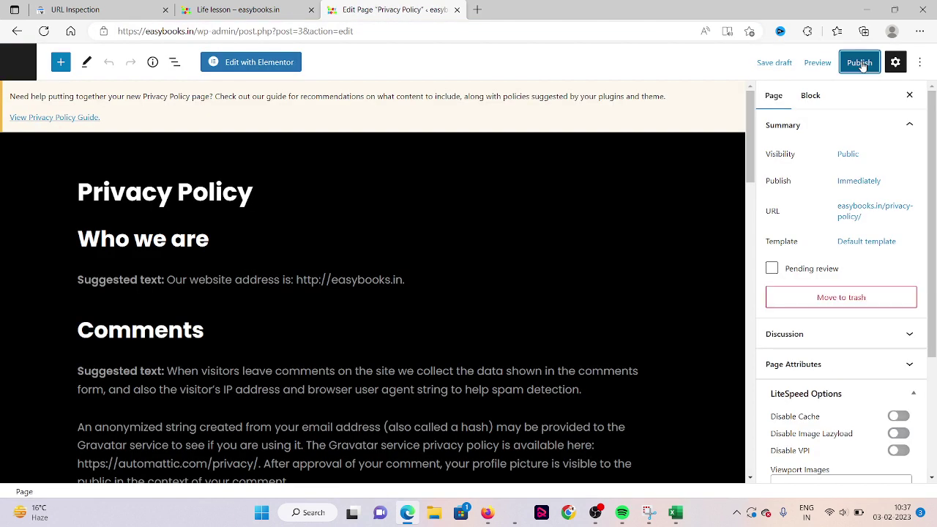
pyautogui.click(861, 63)
pyautogui.click(809, 62)
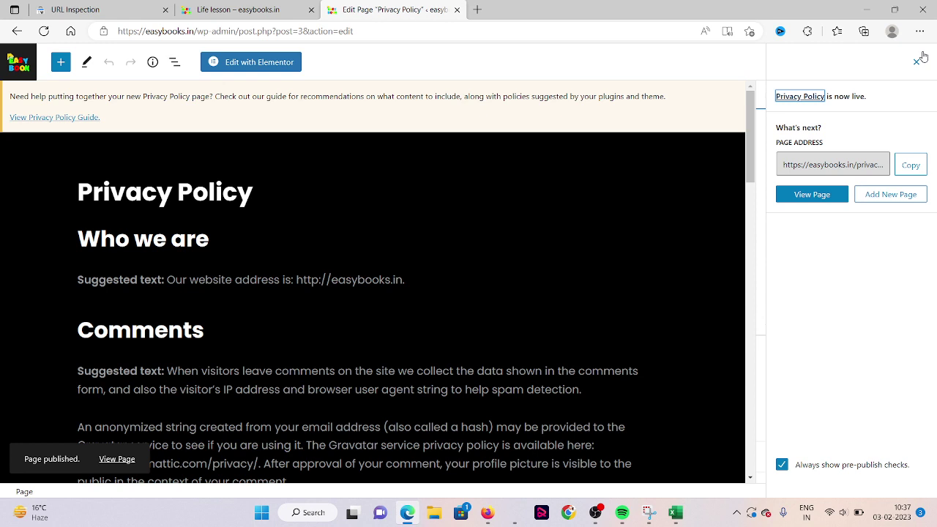
pyautogui.click(918, 59)
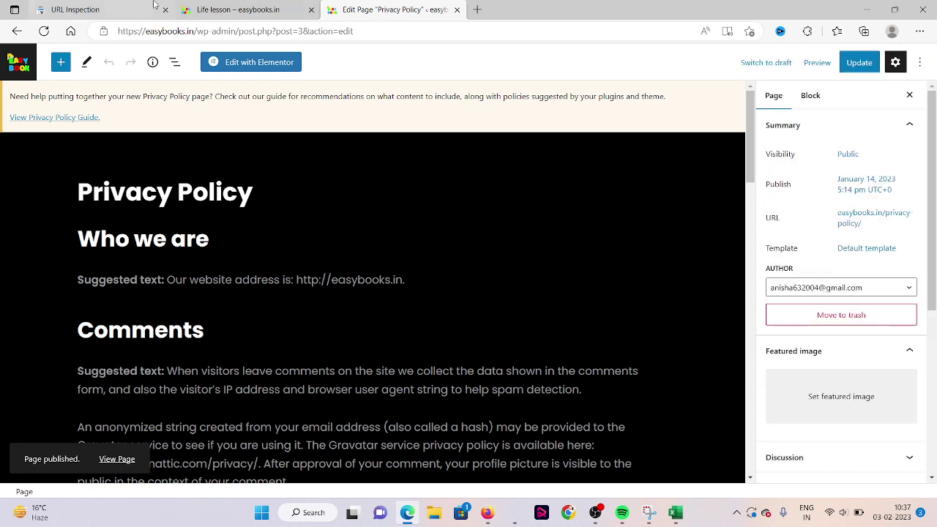
pyautogui.click(132, 9)
# - Re-inspect the privacy-policy URL from recent entries and request its indexing again
pyautogui.click(417, 62)
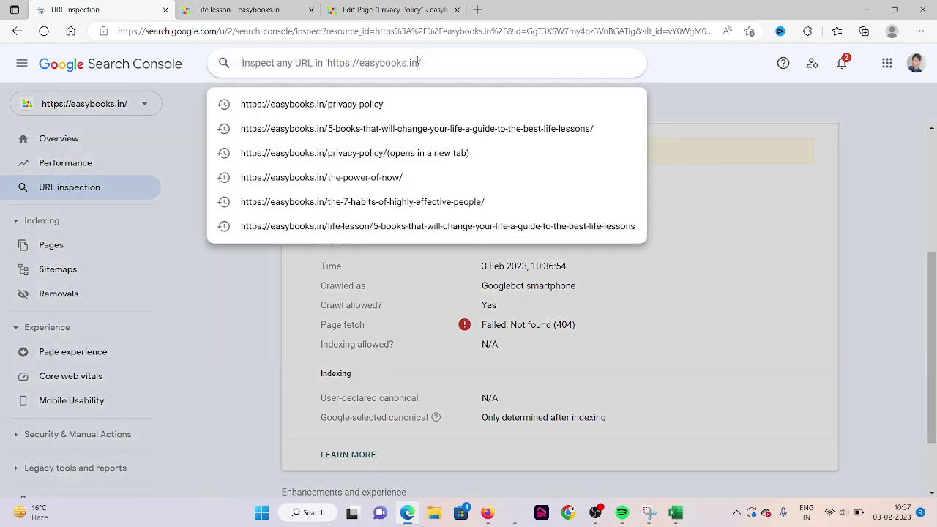
pyautogui.click(368, 102)
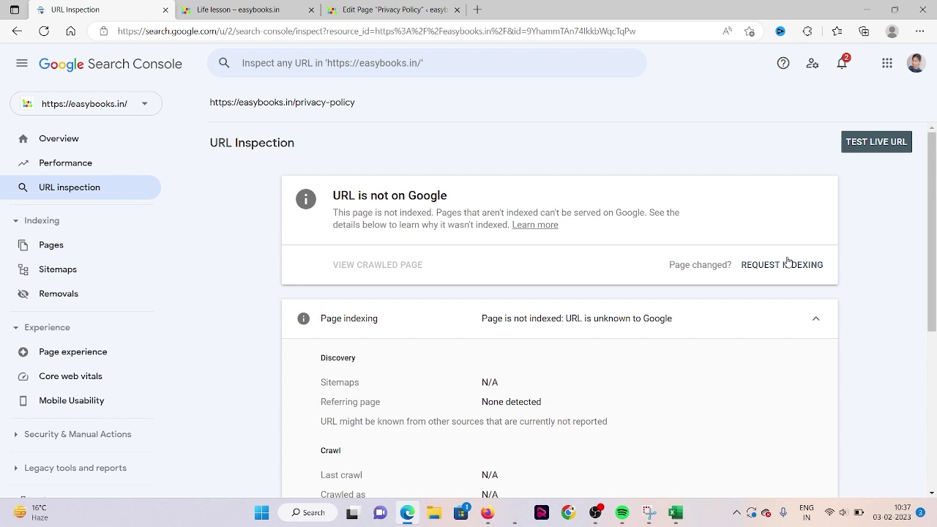
pyautogui.click(787, 263)
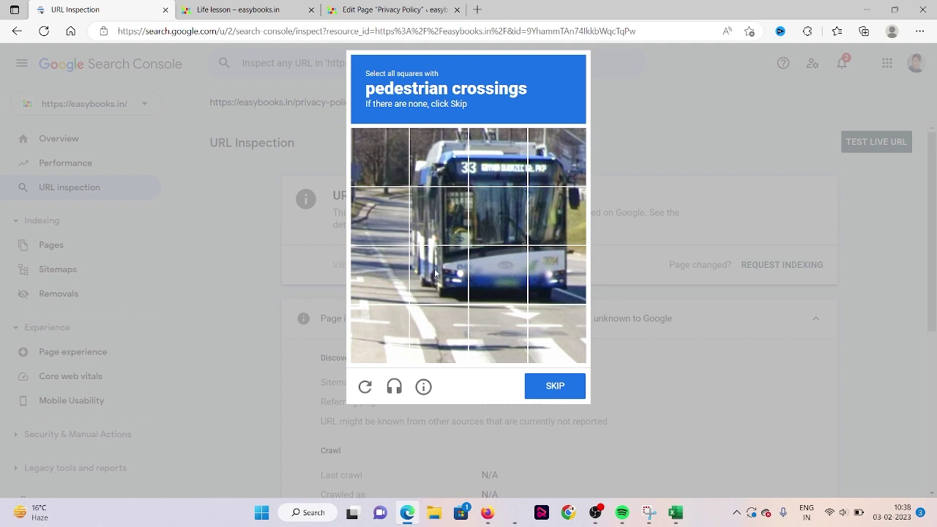
# - Select all the bus tiles in the first image challenge and continue
pyautogui.click(439, 275)
pyautogui.click(498, 275)
pyautogui.click(552, 264)
pyautogui.click(557, 216)
pyautogui.click(511, 216)
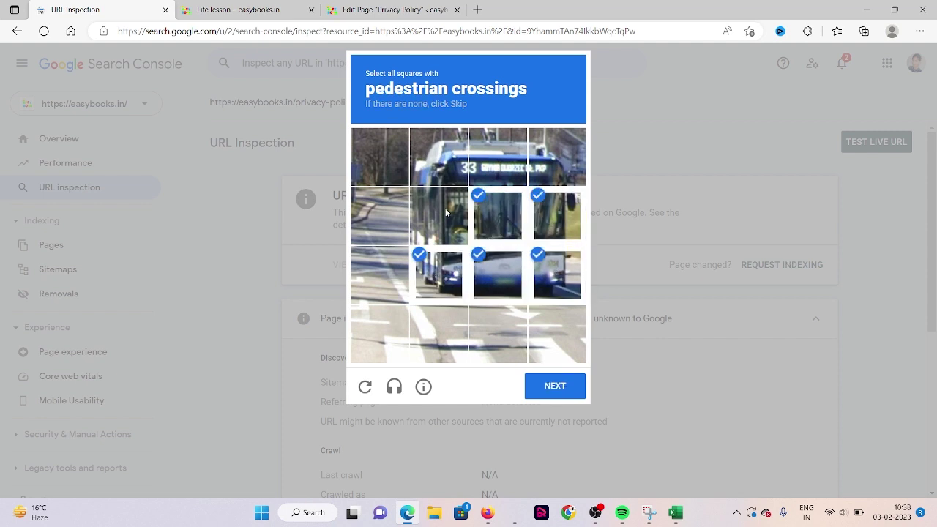
pyautogui.click(439, 212)
pyautogui.click(449, 156)
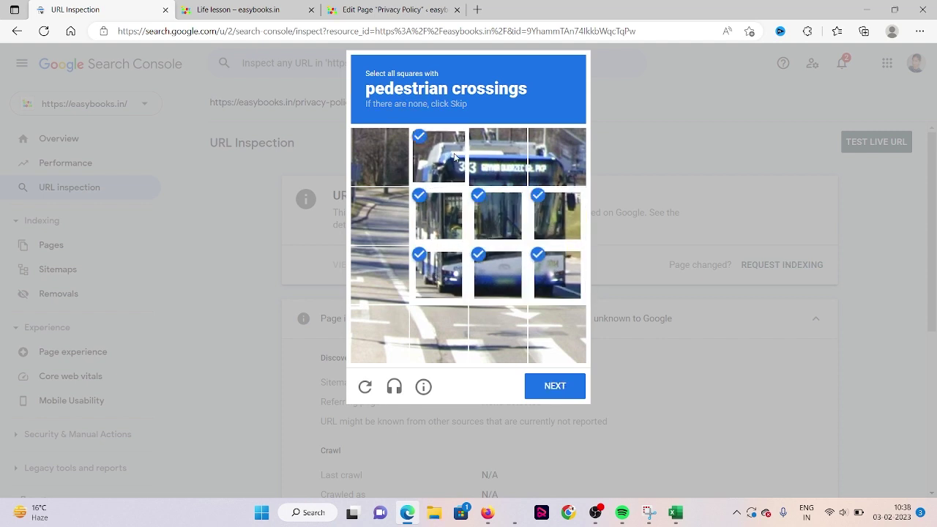
pyautogui.click(499, 168)
pyautogui.click(556, 158)
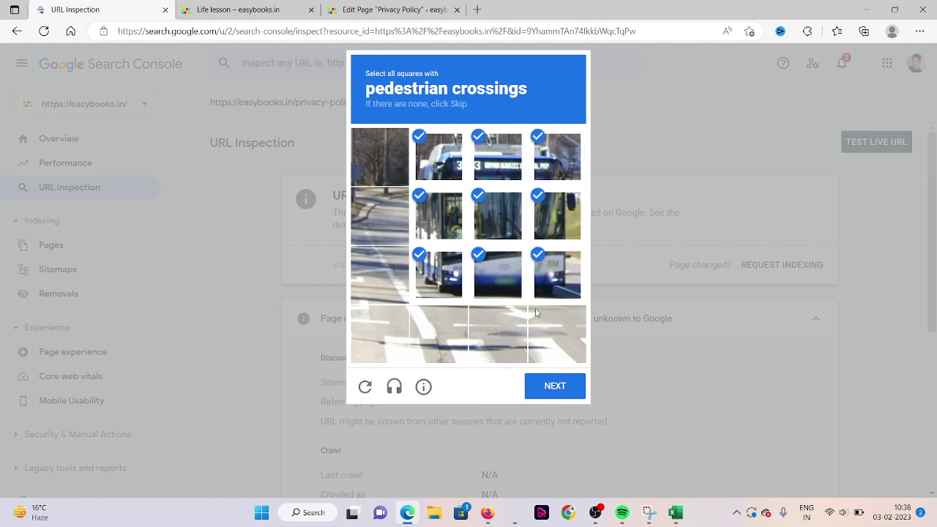
pyautogui.click(557, 386)
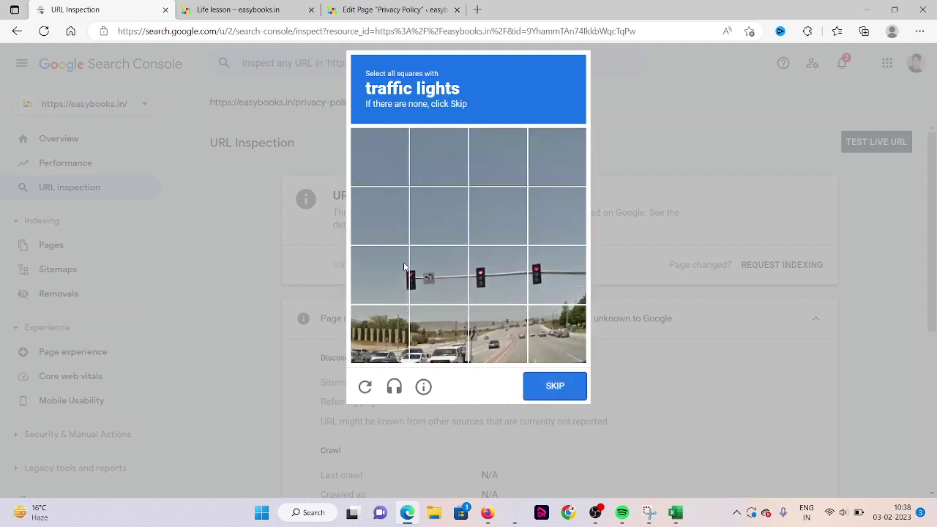
# - Mark the traffic-light tiles and verify to complete the indexing request
pyautogui.click(403, 263)
pyautogui.click(440, 271)
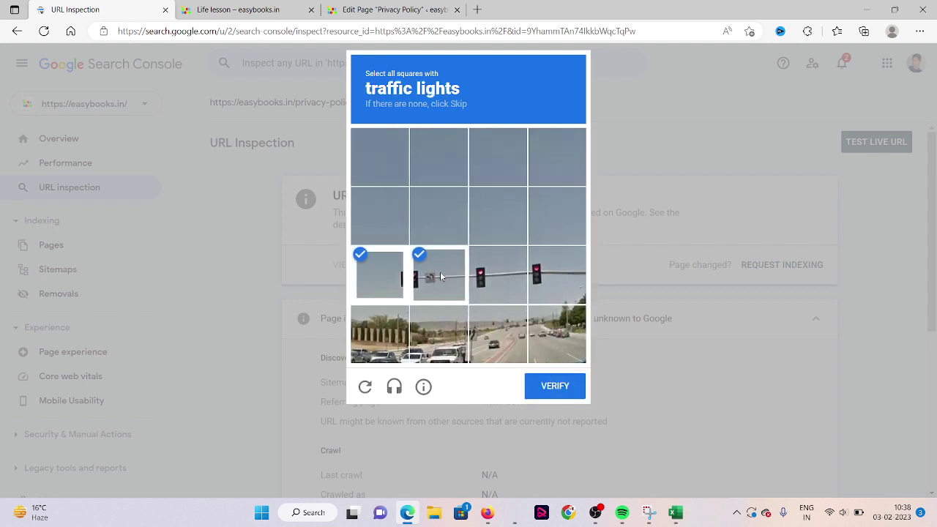
pyautogui.click(497, 275)
pyautogui.click(544, 277)
pyautogui.click(544, 381)
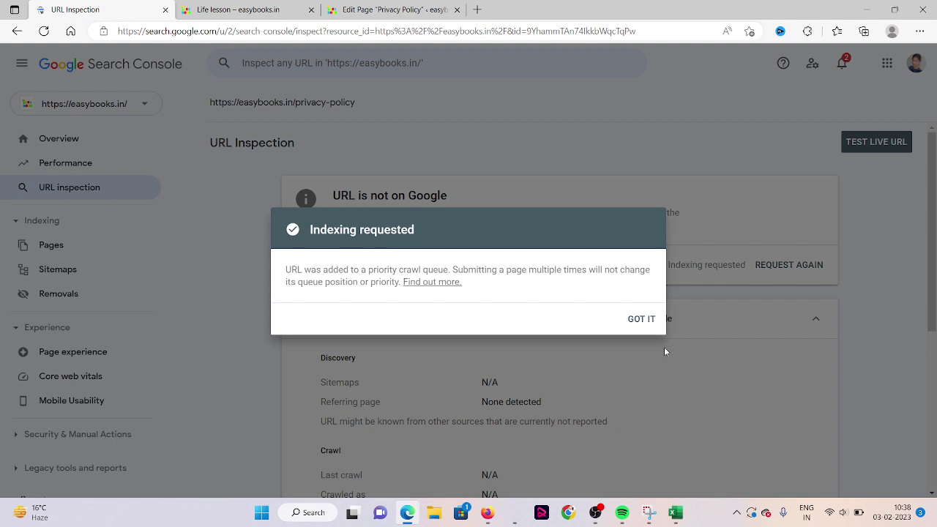
# - Dismiss the Indexing requested confirmation and return to the 5 Books post tab
pyautogui.click(644, 320)
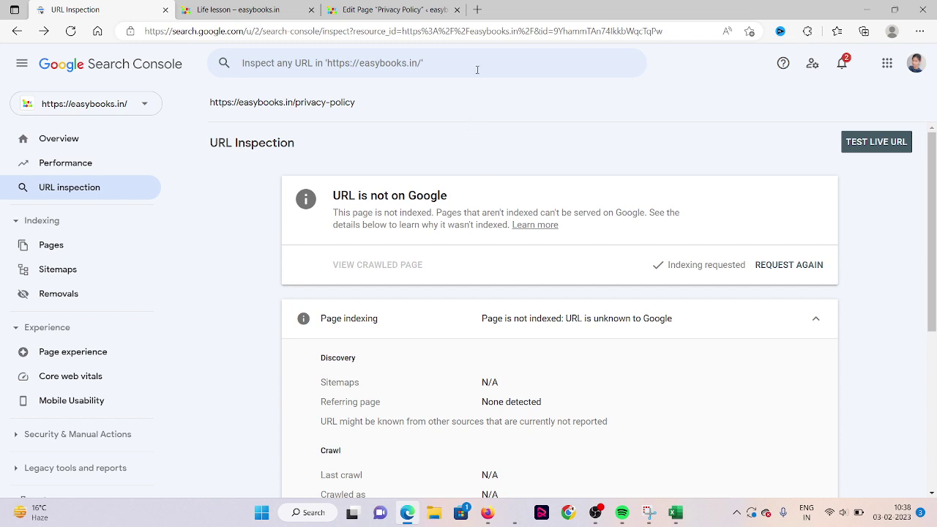
pyautogui.click(264, 4)
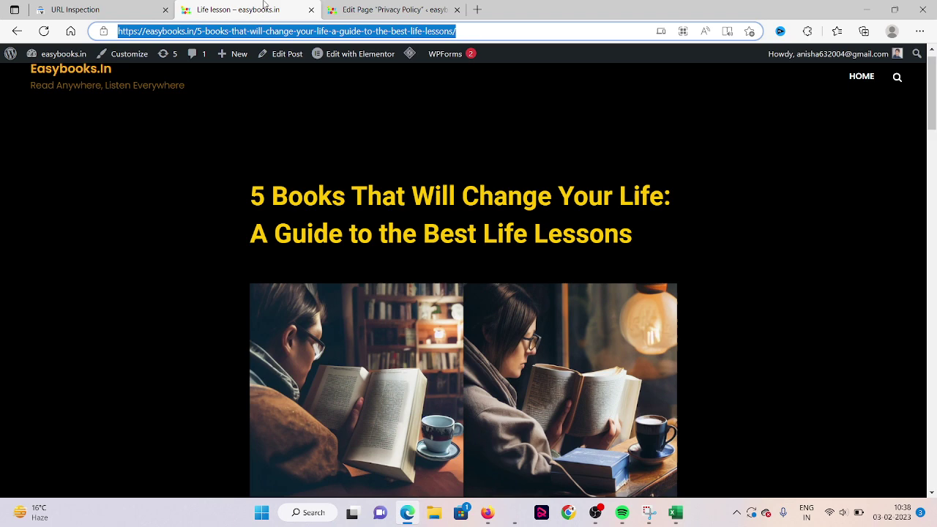
# - Load Google's home page in a new browser tab
pyautogui.click(477, 9)
pyautogui.write('g')
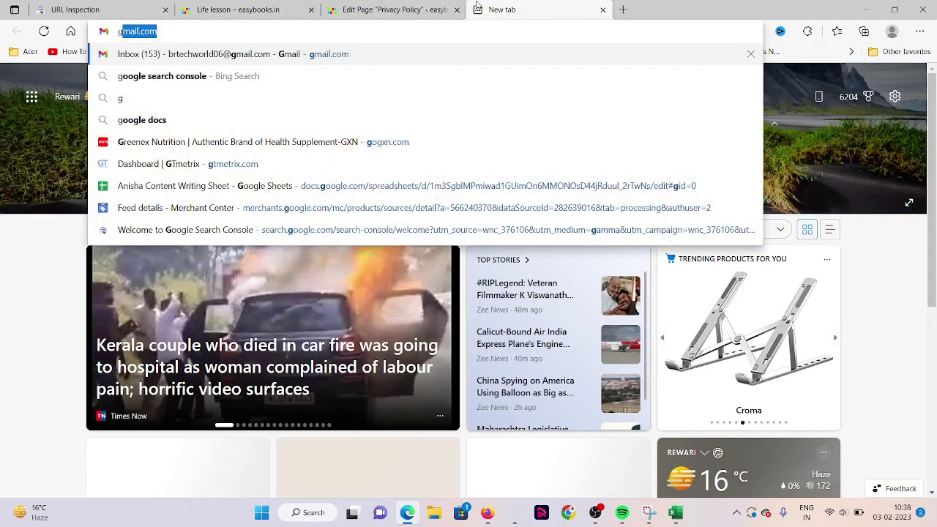
pyautogui.write('oogle')
pyautogui.press('Return')
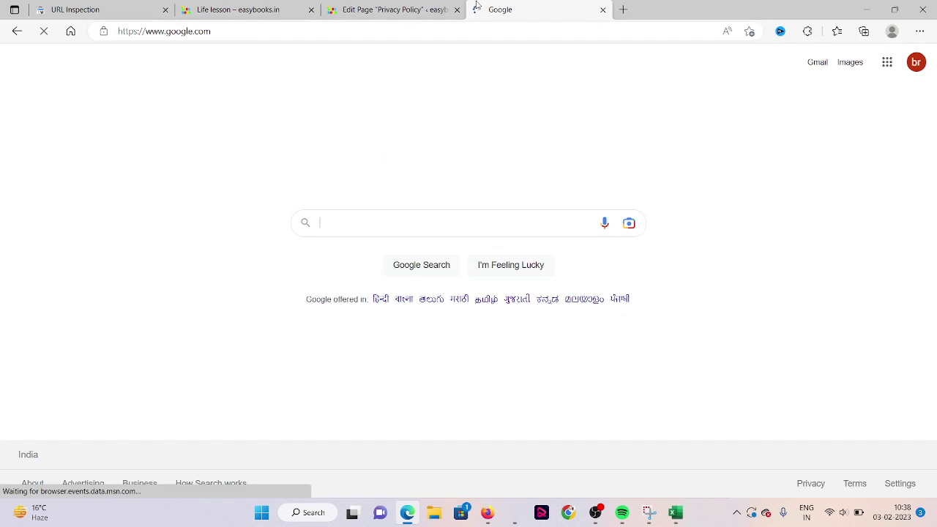
pyautogui.click(338, 220)
pyautogui.click(340, 155)
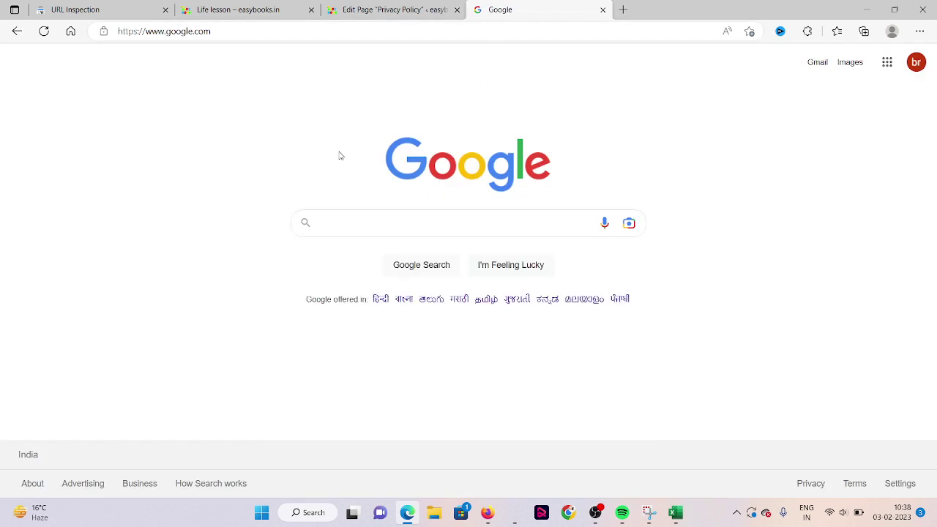
# - Search site: plus the 5 Books post URL and open the easybooks.in result
pyautogui.click(347, 220)
pyautogui.write('sit')
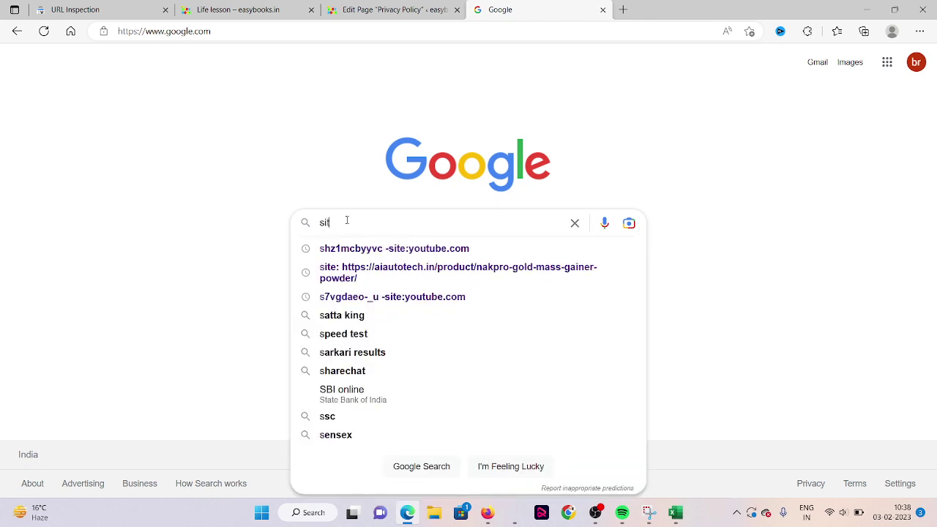
pyautogui.write('eL')
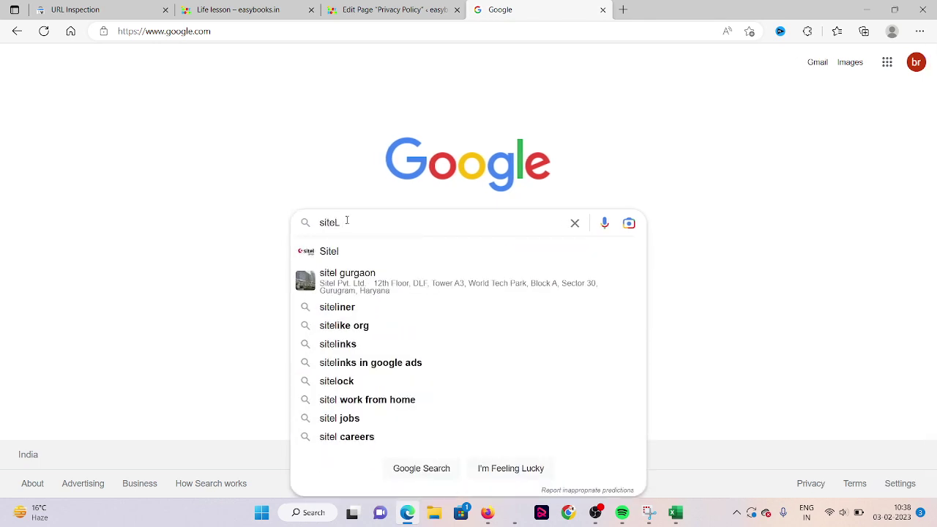
pyautogui.press('BackSpace')
pyautogui.write(':')
pyautogui.hotkey('ctrl', 'v')
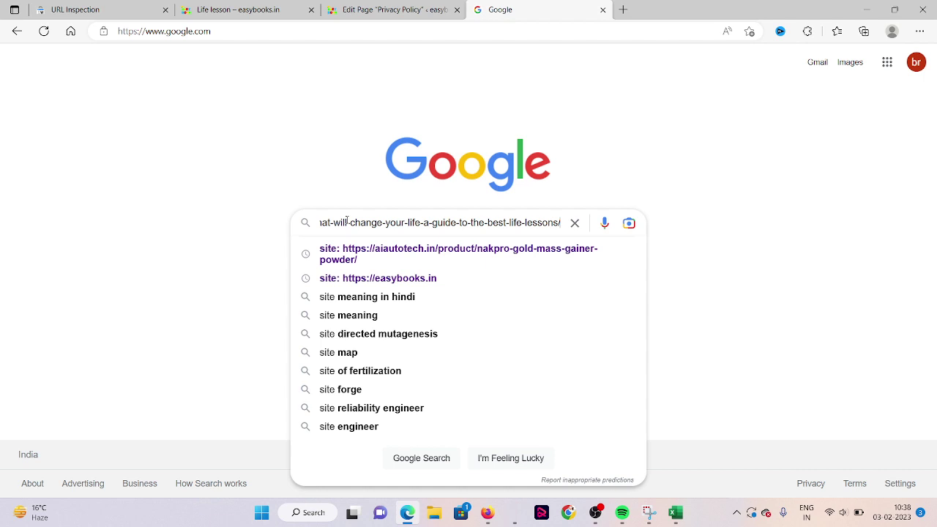
pyautogui.press('Return')
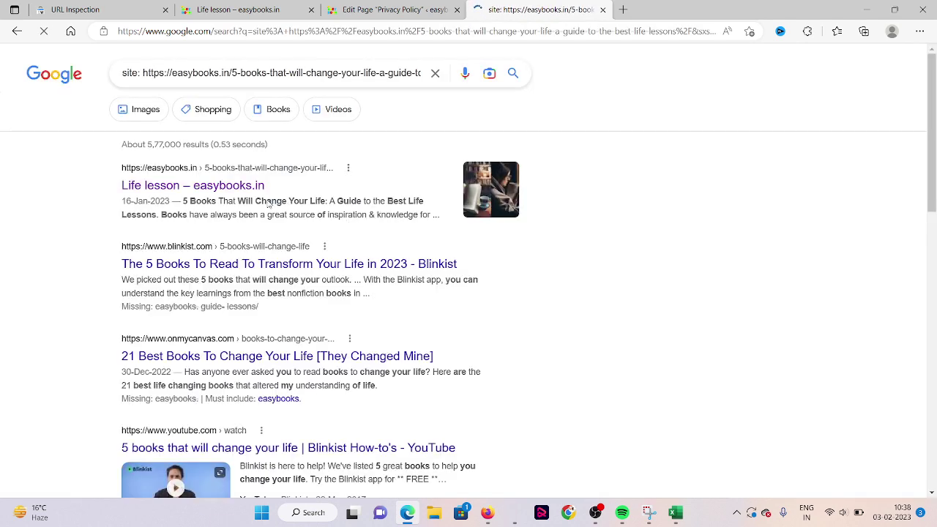
pyautogui.click(198, 188)
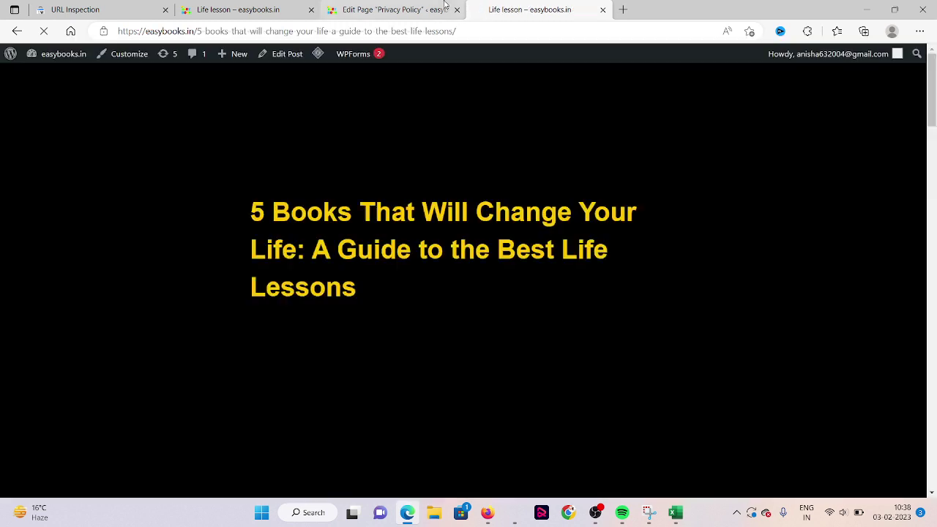
# - Check the Privacy Policy page's permalink, then load Google's home page in the post tab
pyautogui.click(444, 6)
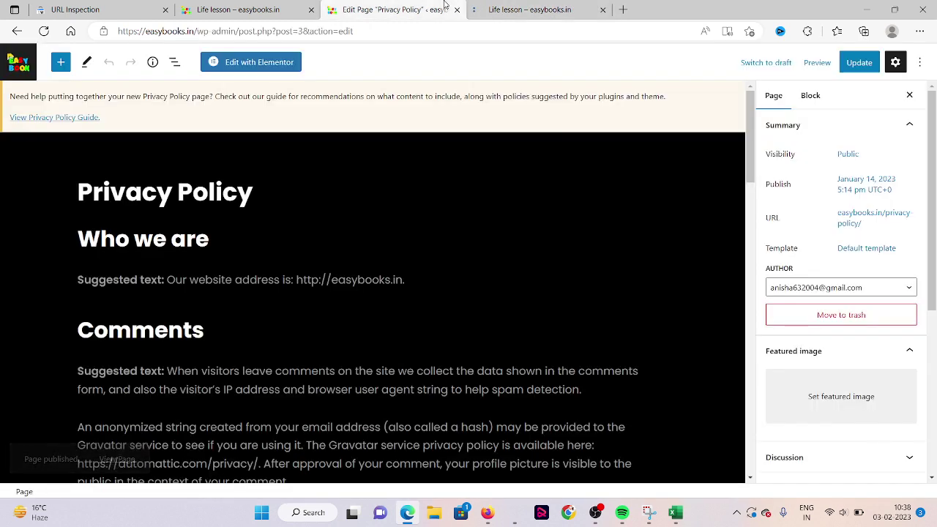
pyautogui.click(875, 218)
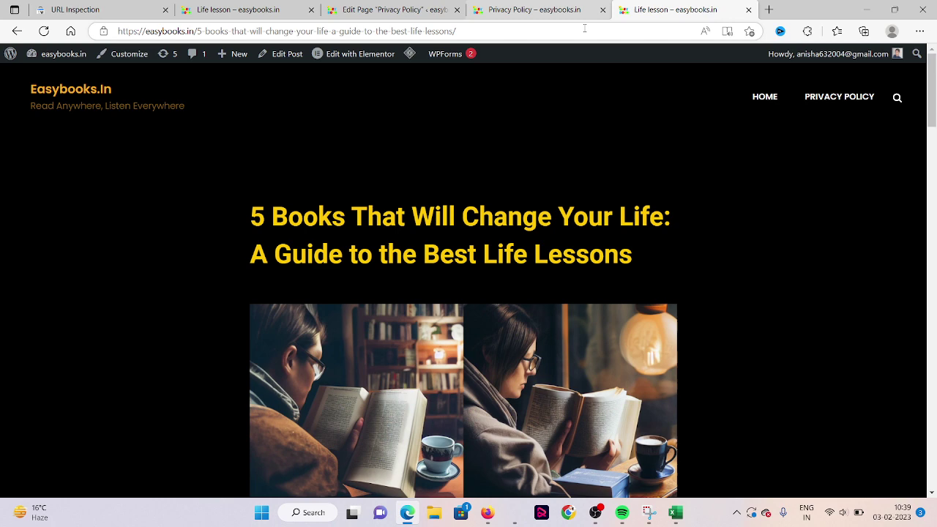
pyautogui.click(589, 32)
pyautogui.click(588, 32)
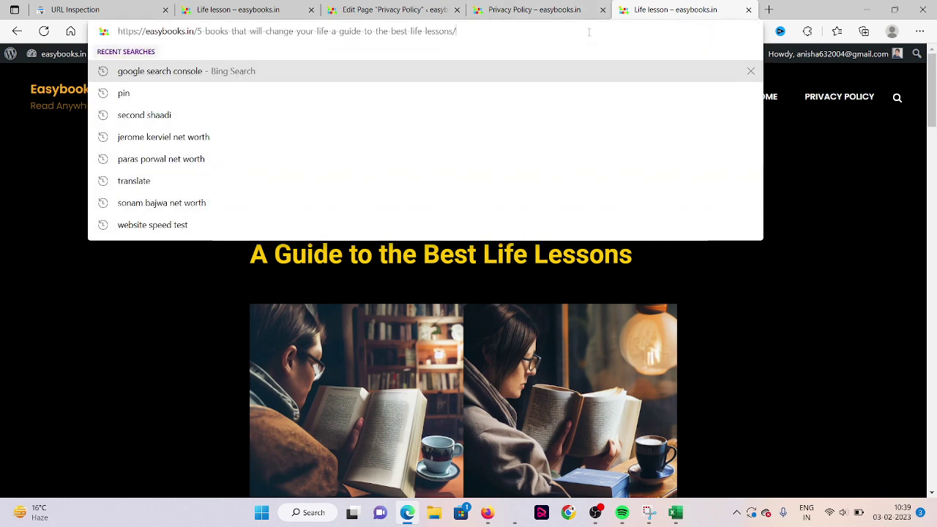
pyautogui.write('goo')
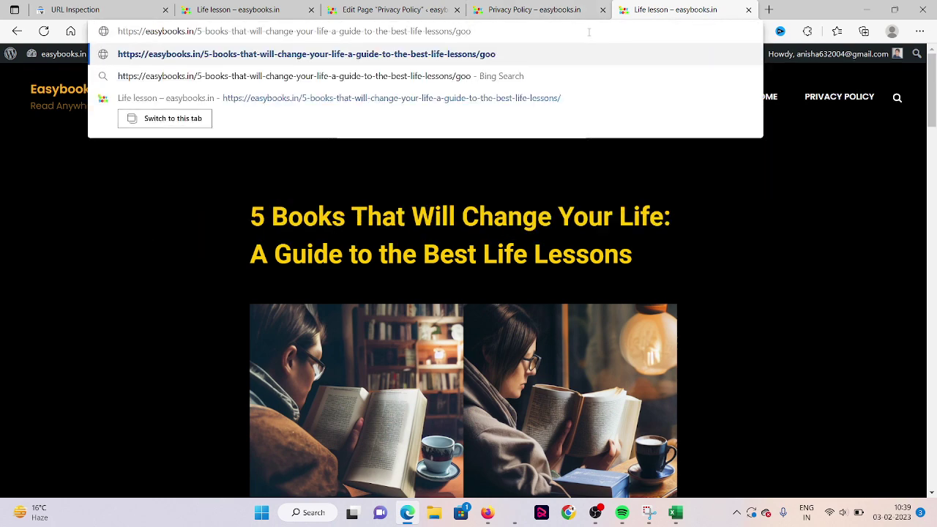
pyautogui.hotkey('ctrl', 'a')
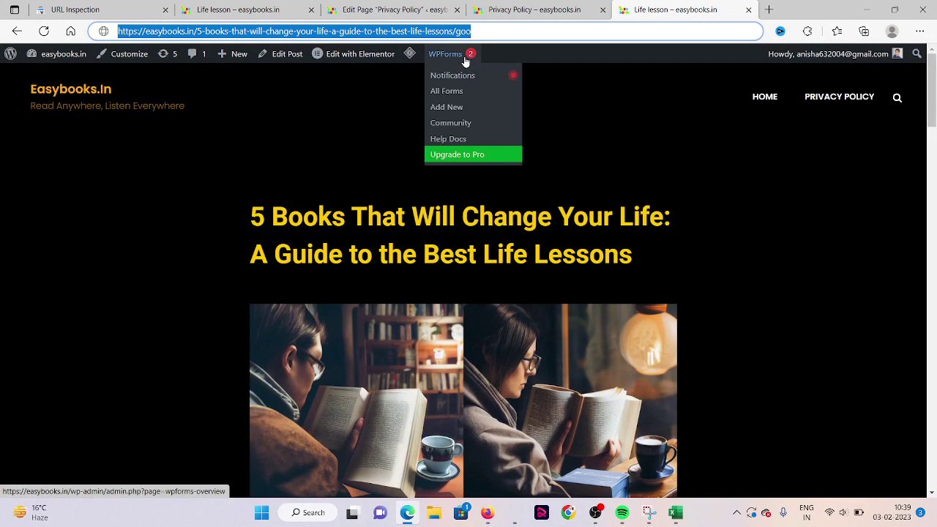
pyautogui.write('googl')
pyautogui.press('Return')
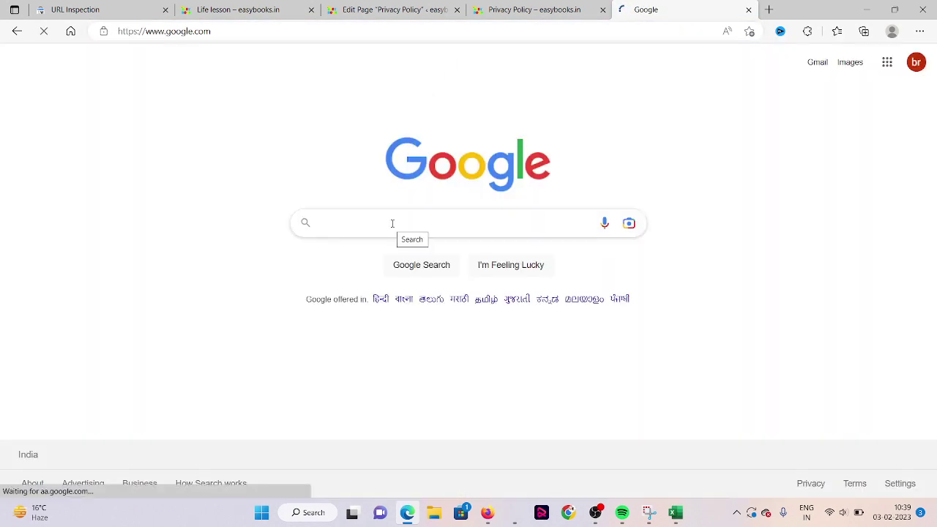
# - Run a Google site: search for the pasted privacy-policy URL
pyautogui.click(392, 223)
pyautogui.write('site')
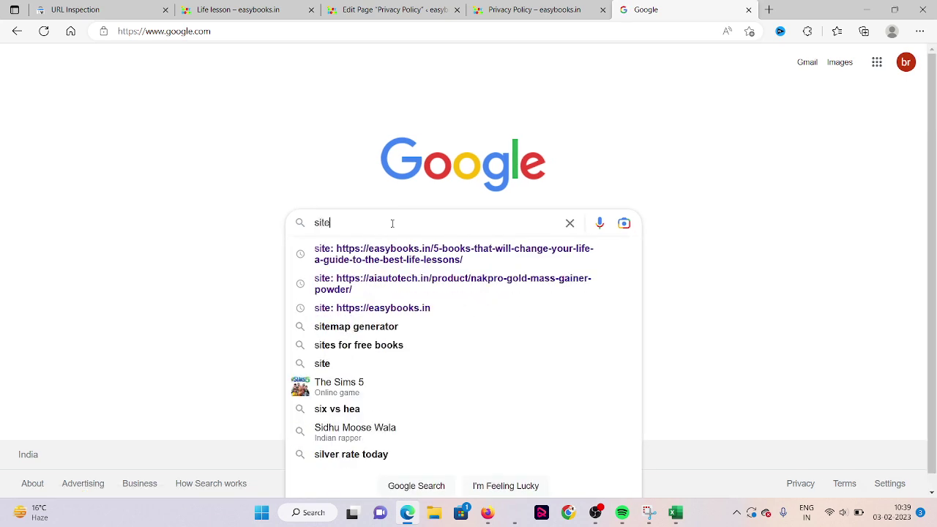
pyautogui.write(':')
pyautogui.write('https://easybooks.in/privacy-policy/')
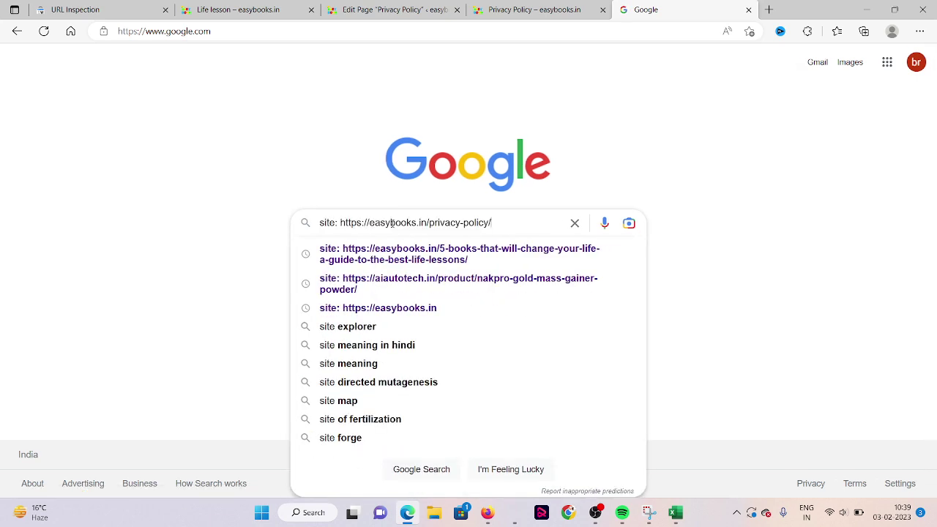
pyautogui.press('Return')
# - Review the results, which list only other EasyBooks sites, then return to Search Console's inspection
pyautogui.hotkey('ctrl', '1')
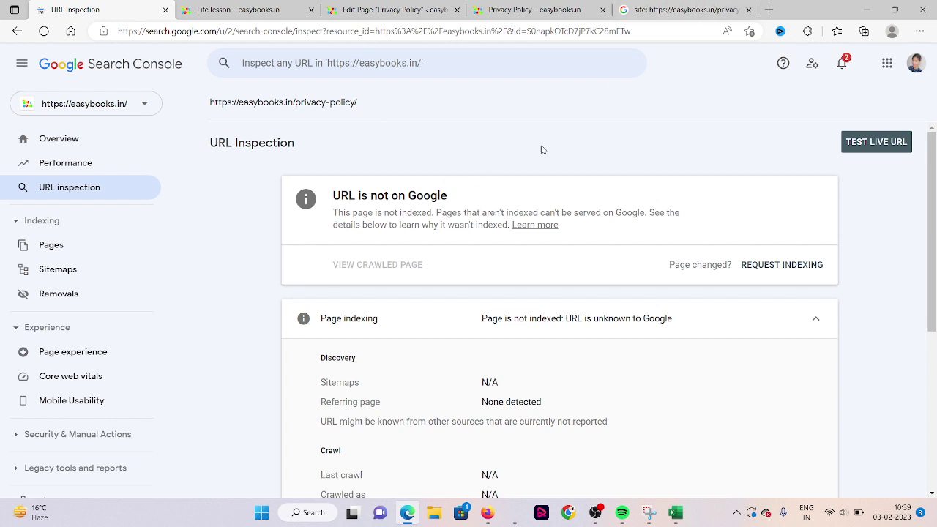
pyautogui.hotkey('ctrl', '5')
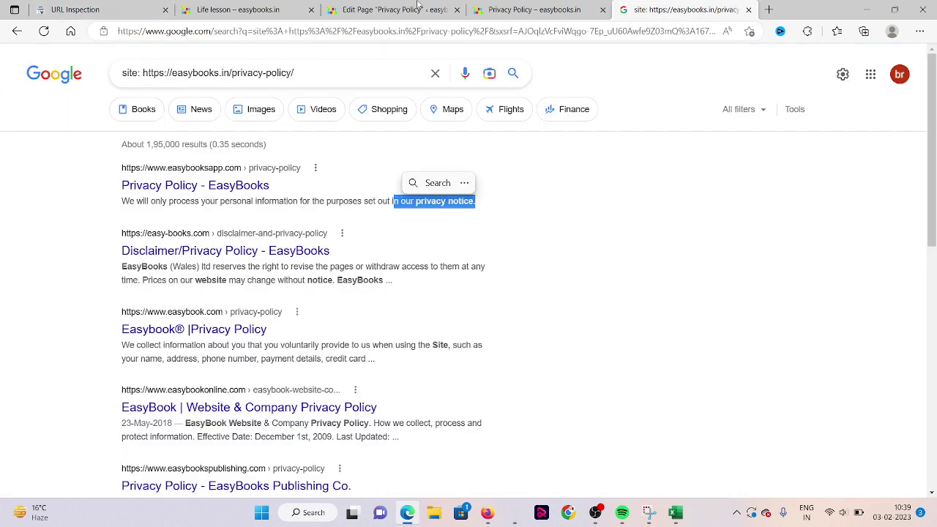
pyautogui.click(626, 298)
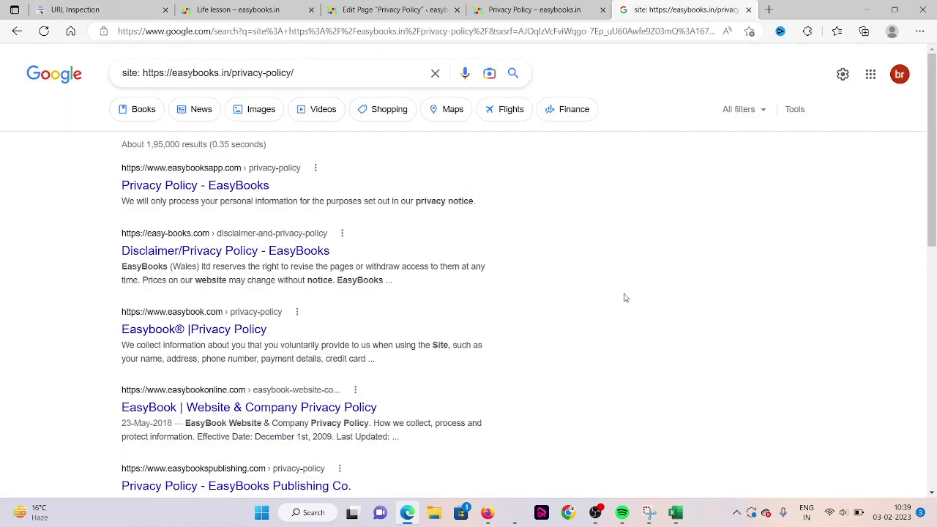
pyautogui.doubleClick(225, 72)
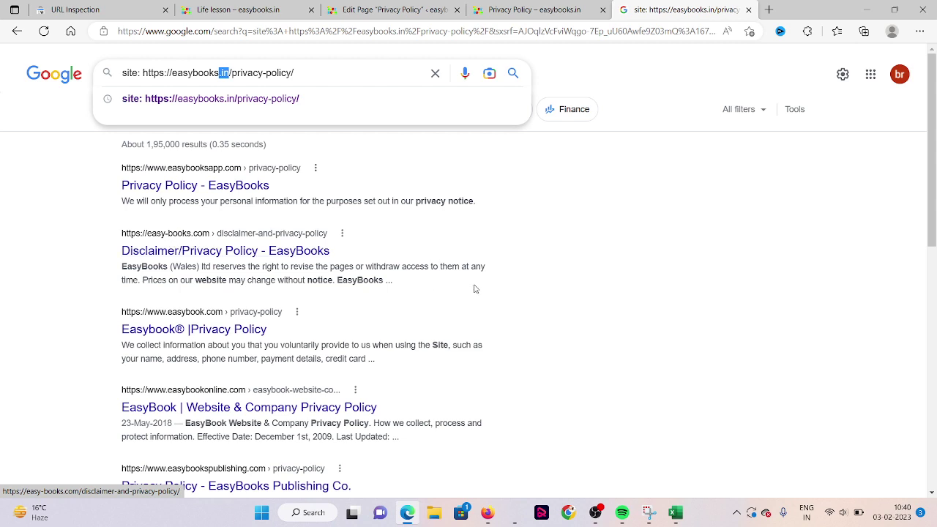
pyautogui.click(571, 286)
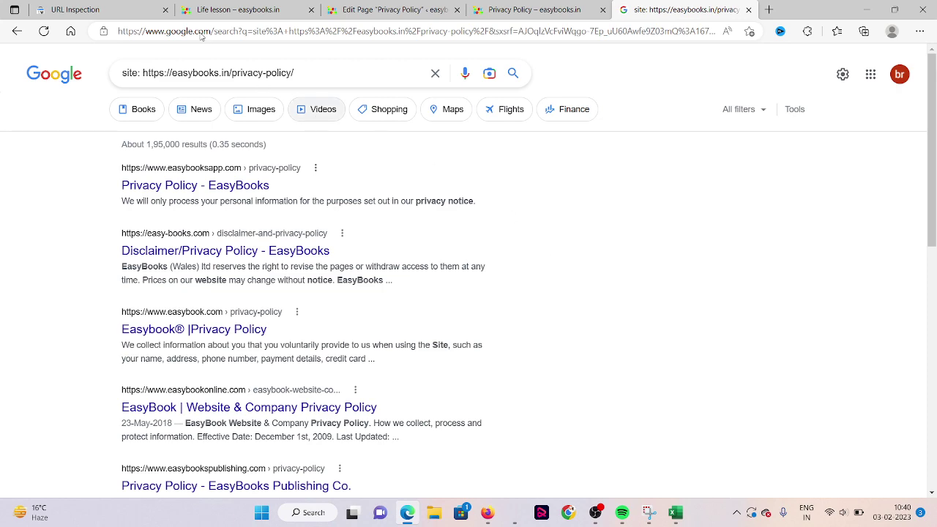
pyautogui.click(144, 6)
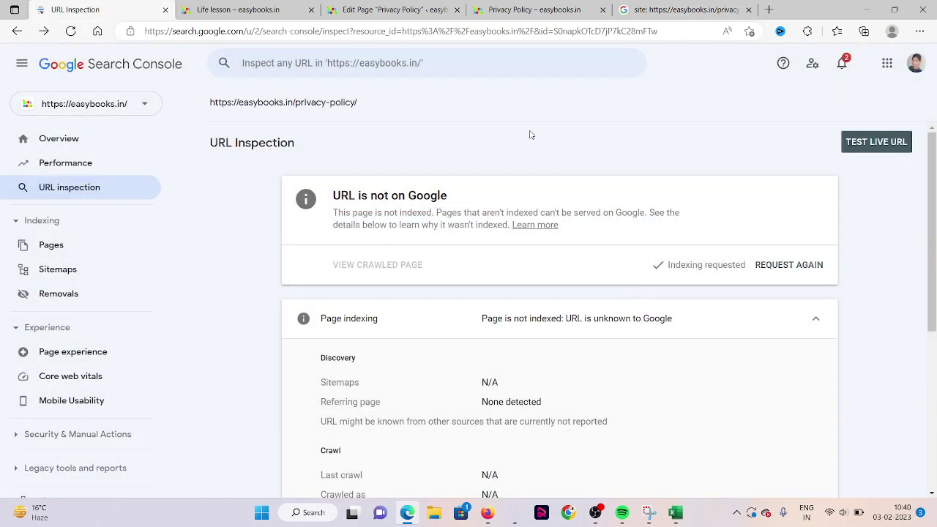
# - Return to the Google site: results for the easybooks privacy-policy URL, still not indexed
pyautogui.click(684, 10)
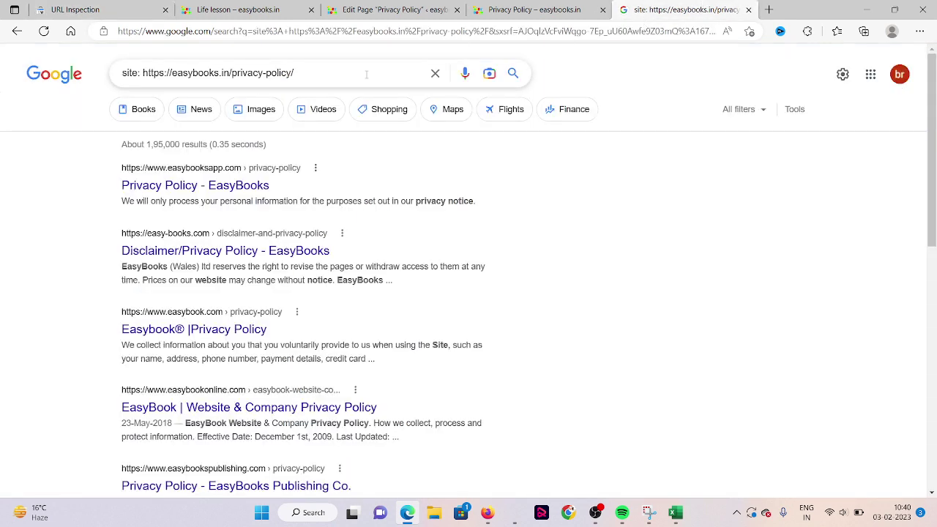